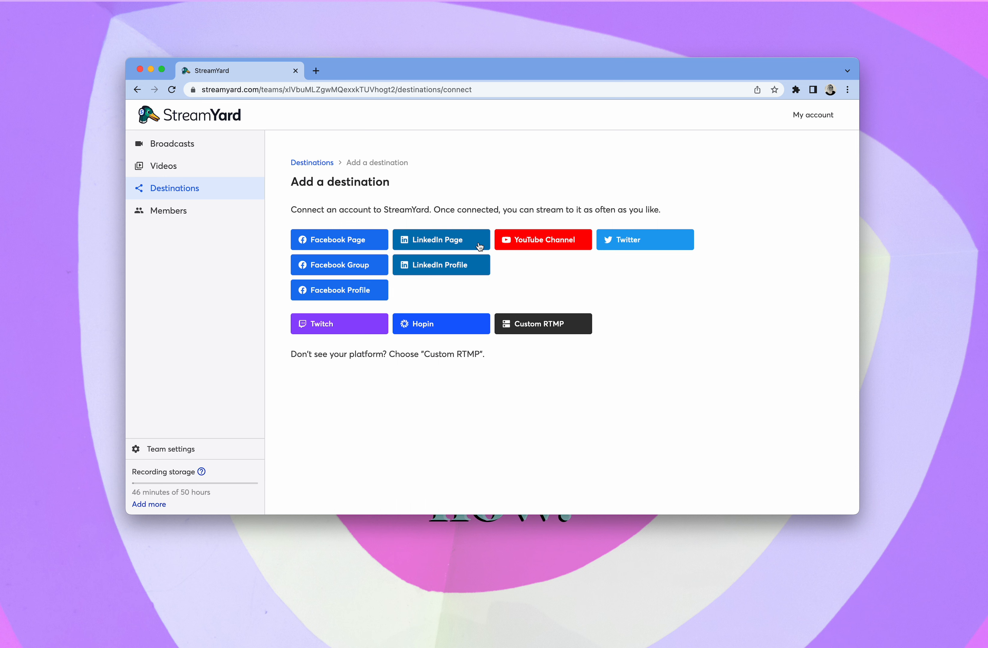
Open the sign-in for connecting a LinkedIn Page, and return to the list of destination types
left_click(431, 244)
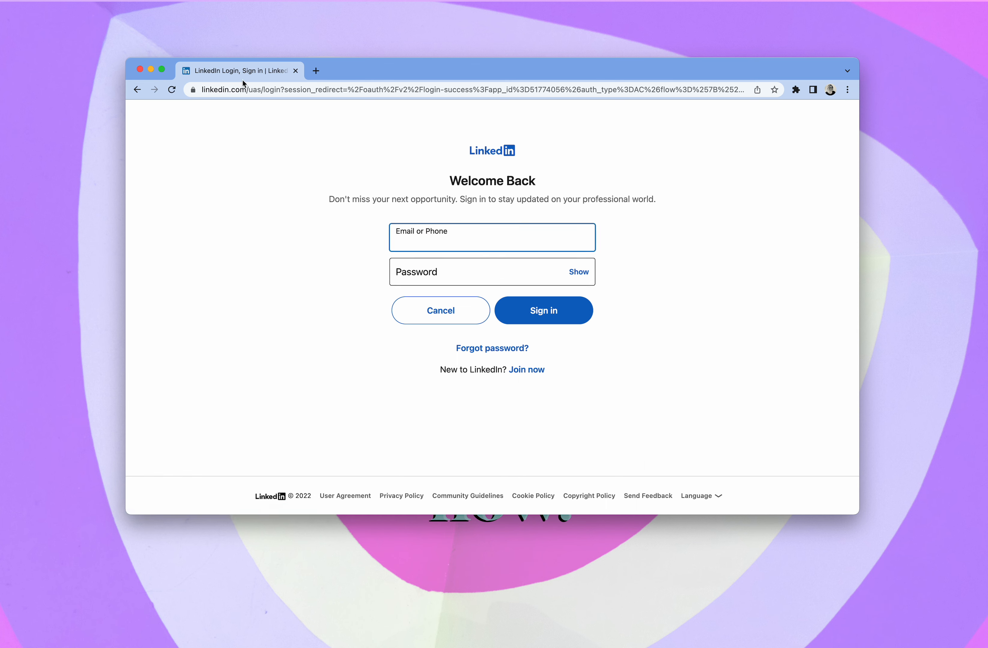
left_click(136, 90)
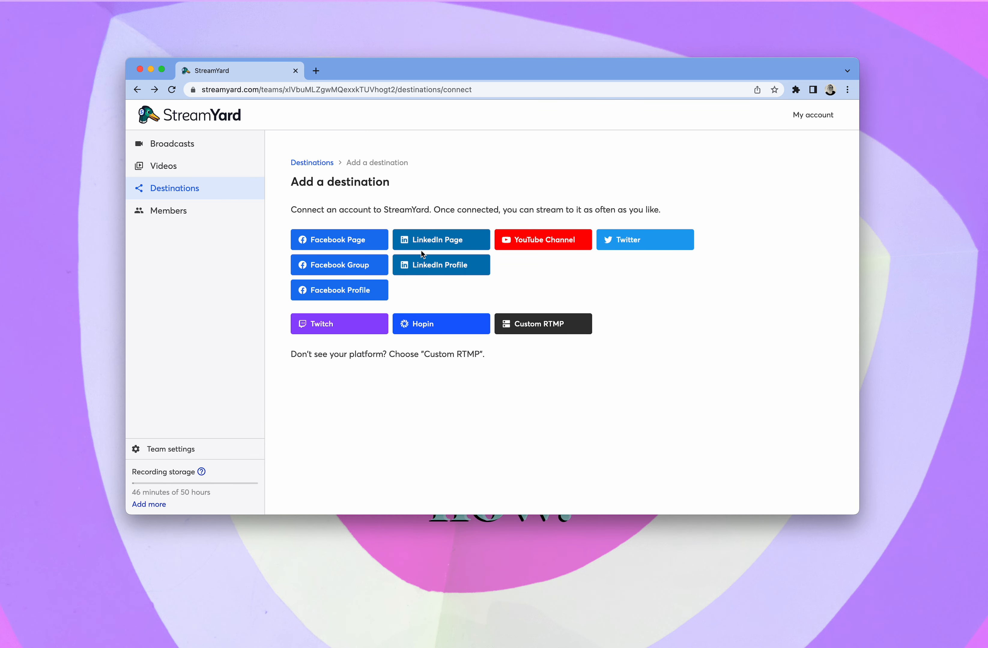
Start a new broadcast with the LinkedIn, YouTube and Twitch accounts selected as destinations
left_click(177, 151)
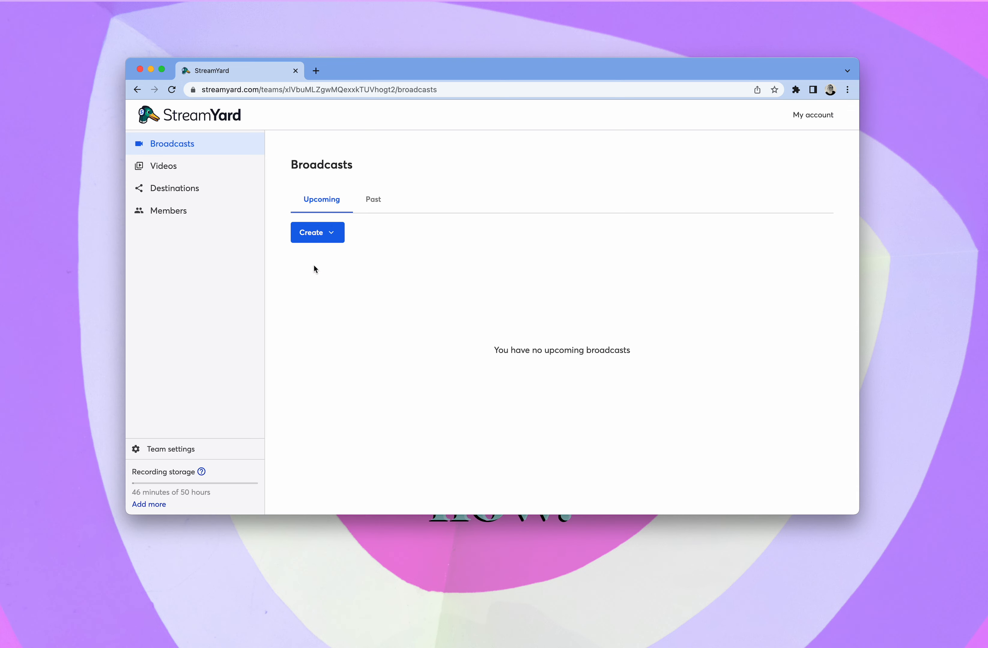
left_click(311, 232)
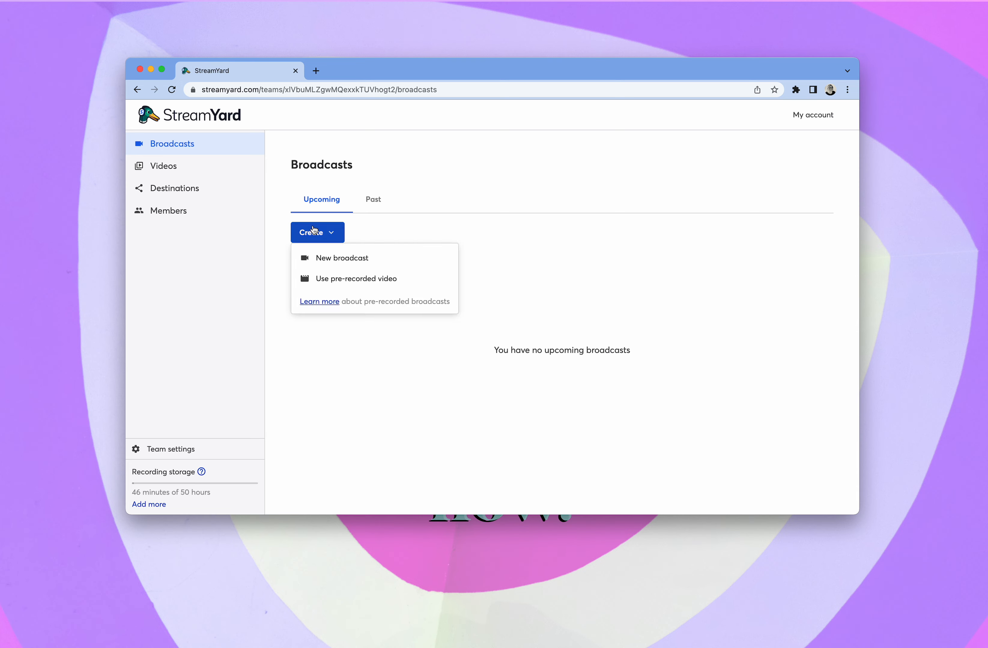
left_click(373, 259)
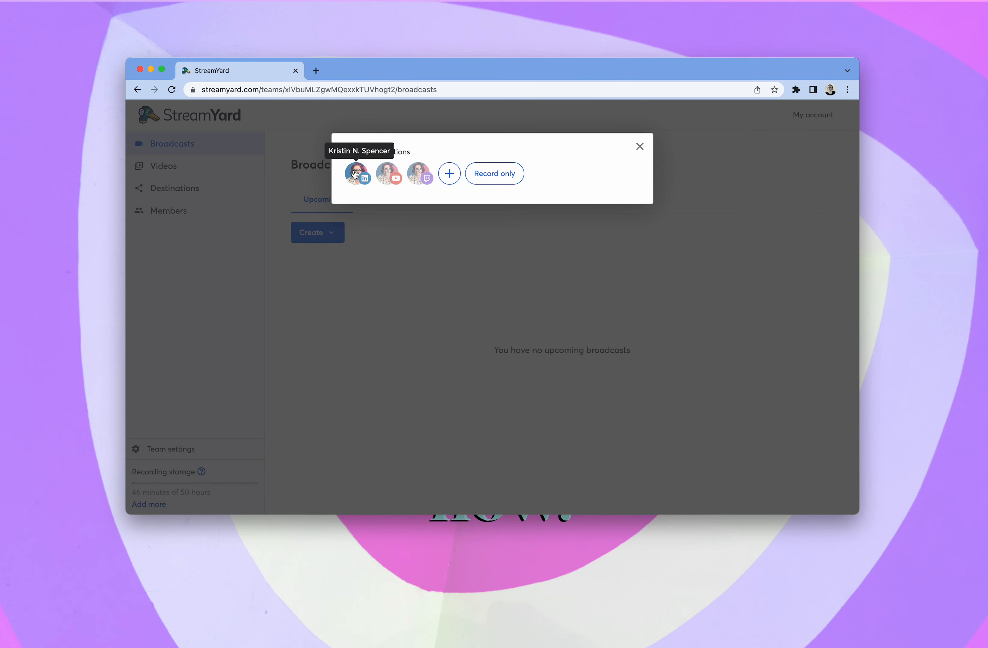
left_click(357, 181)
left_click(388, 174)
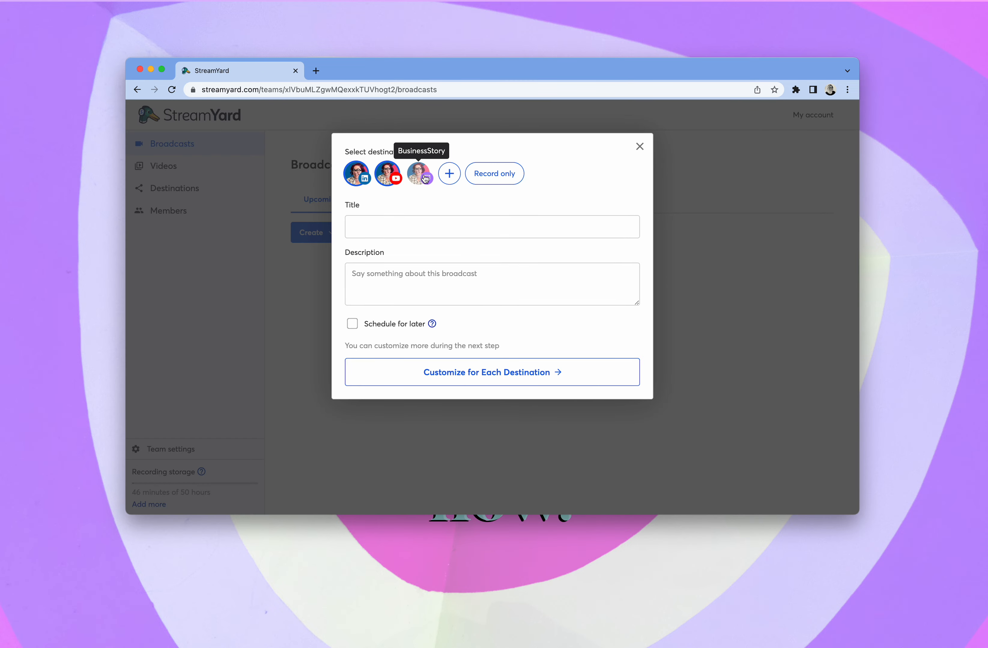
left_click(425, 179)
Enter "Copywriting 101" as the broadcast title
left_click(412, 228)
type("COp")
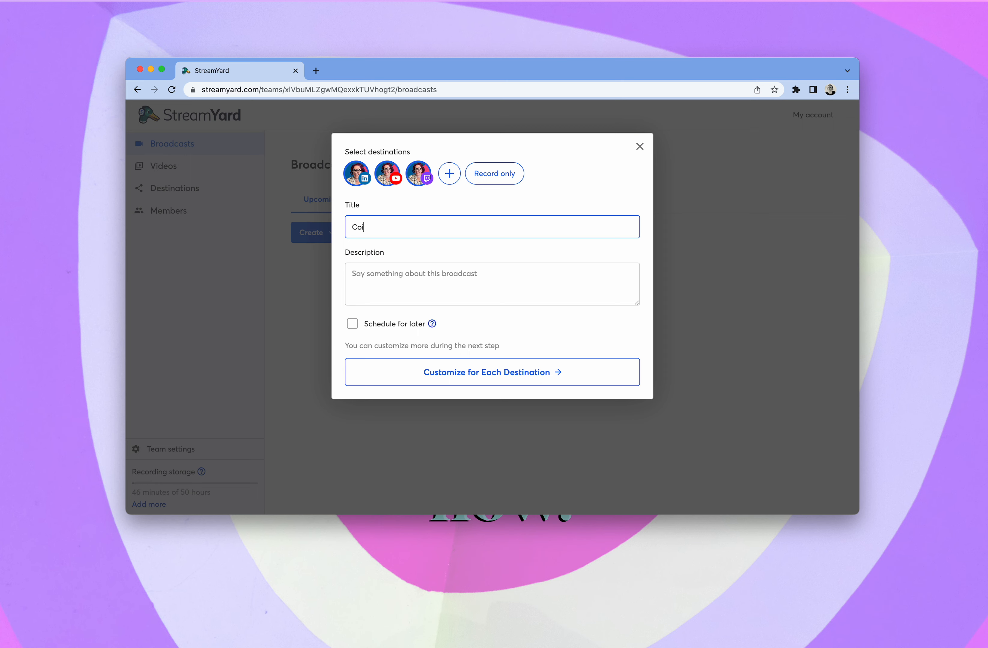
type("ywritin")
type("g 101")
Insert "Why You Shouldn't Rewrite The Copy You Receive |" before "Copywriting 101" in the broadcast title
type("WH")
key("BackSpace")
type("hy You SHouldn")
key("BackSpace")
key("BackSpace")
key("BackSpace")
key("BackSpace")
key("BackSpace")
key("BackSpace")
type("houldn't Rewrite")
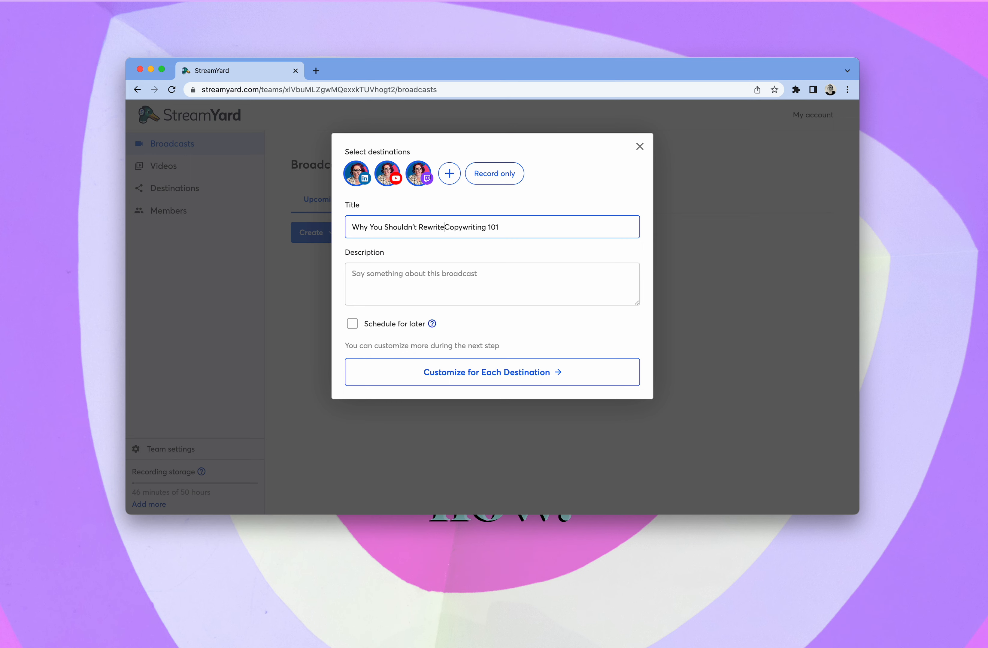
type(" Cop")
key("BackSpace")
key("BackSpace")
key("BackSpace")
type("The Copy You Recieve")
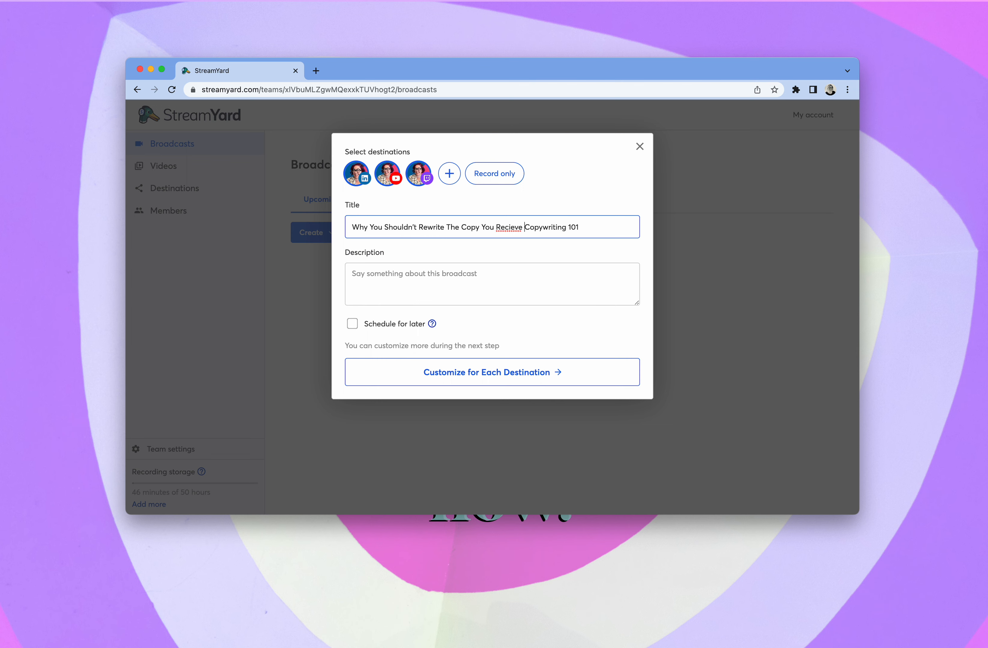
key("BackSpace")
key("BackSpace")
key("BackSpace")
type("eive |")
Begin the broadcast description with "Have you ever wondered what goes on behind the scenes when you work with a copywriter?"
left_click(460, 275)
type("Have you eve")
type("r wa")
type("ondered")
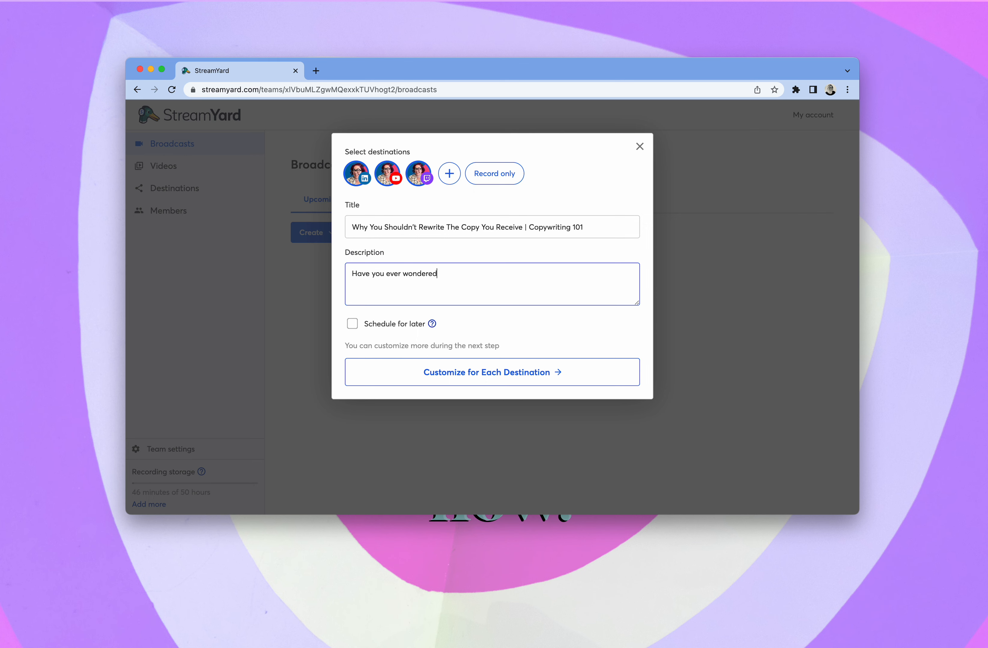
type(" what goes on behind the scenes when you work with a copywriter? It")
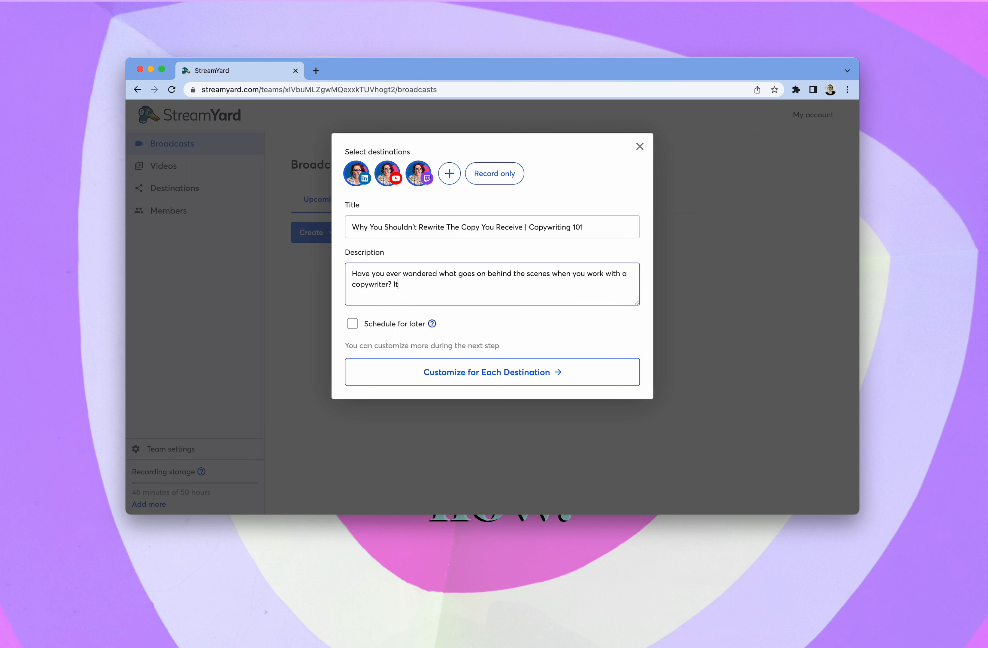
Continue the description with "It's time to find out what happens on the other side of the curtain"
type("'s time to find out what go")
type(" happens behin")
type("the other s")
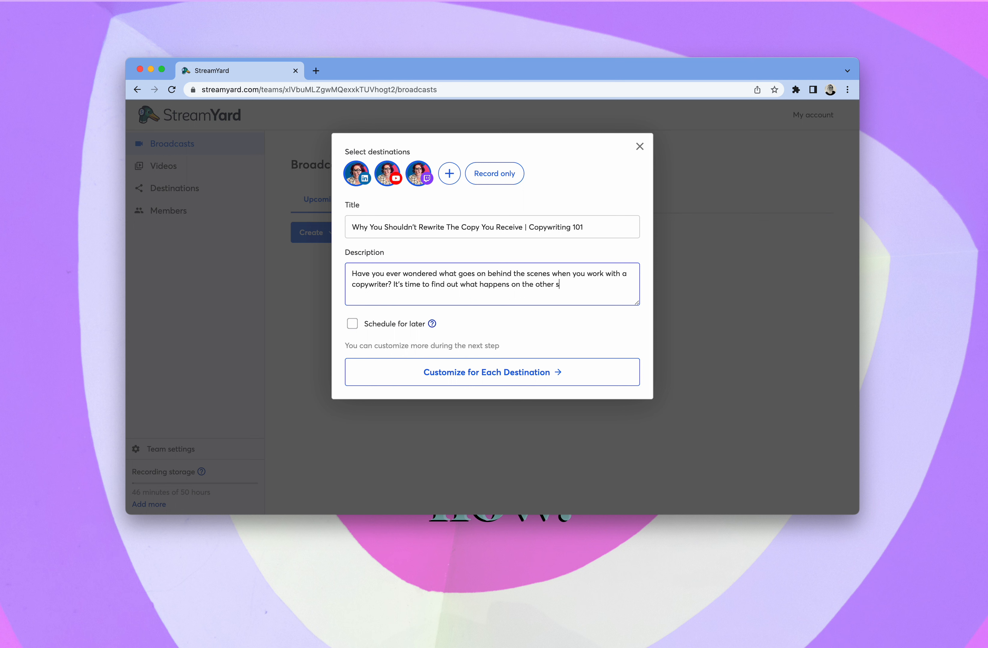
type("ide of the cutrai")
Finish the description with ", so that you resist the urge to rewrite everything they send you (I know, it's so hard)."
type("n, so that y")
type("ou resist the urge to rewrite everything")
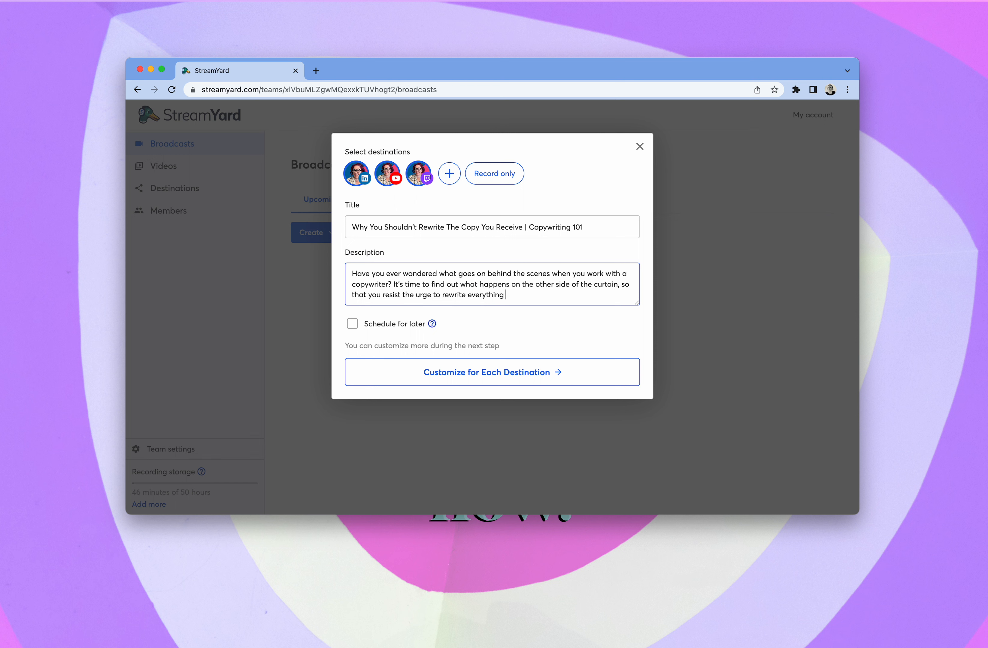
type(" they send you (I know, it's so hard).")
Enable Schedule for later to examine the thumbnail and start time options, and disable it again
left_click(354, 327)
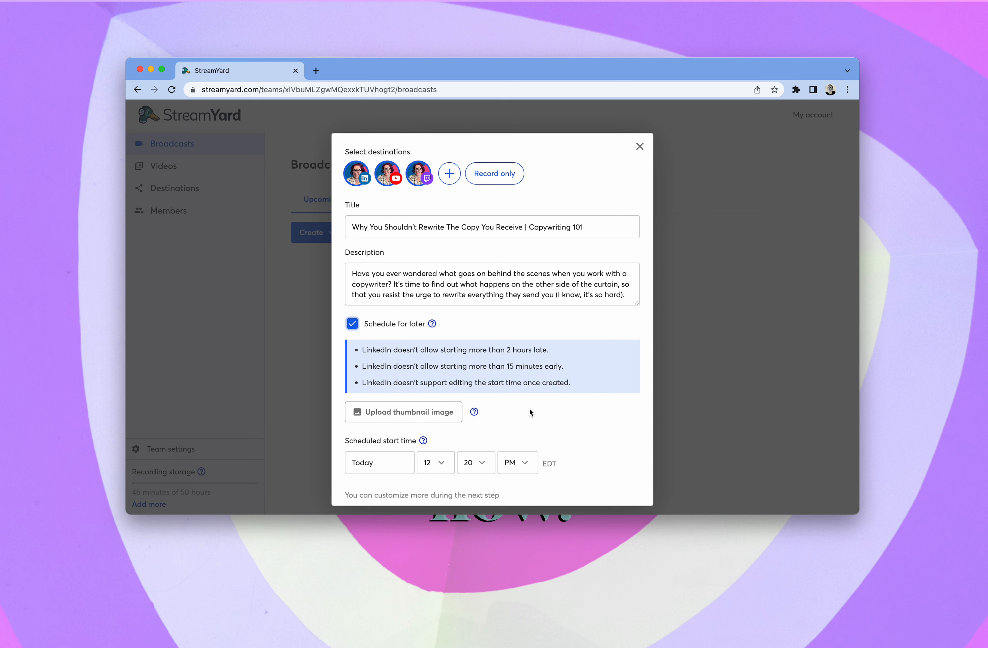
scroll(530, 413, "down", 2)
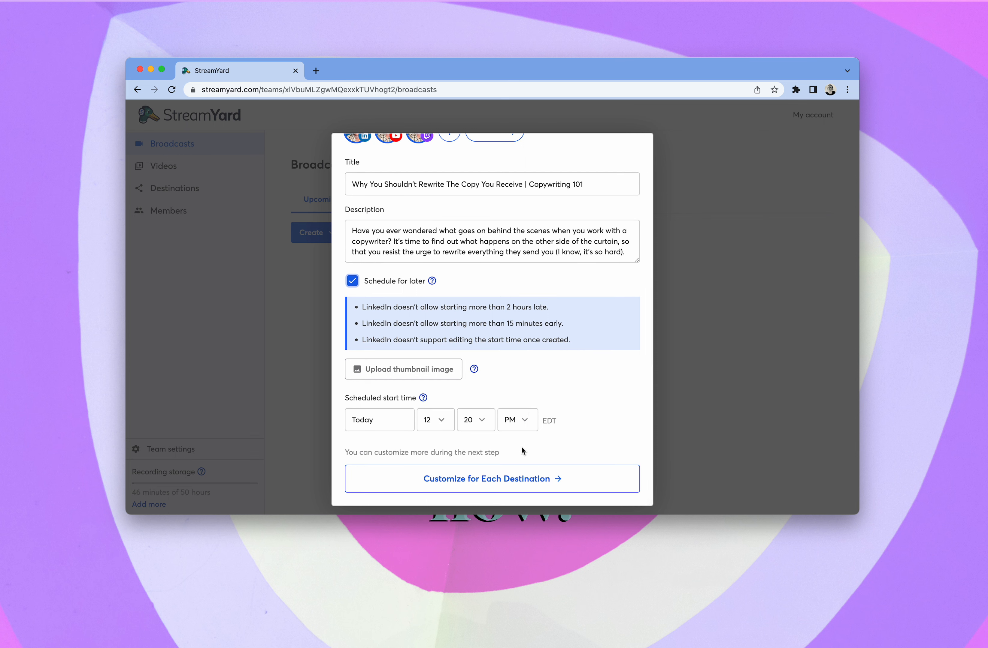
left_click(352, 281)
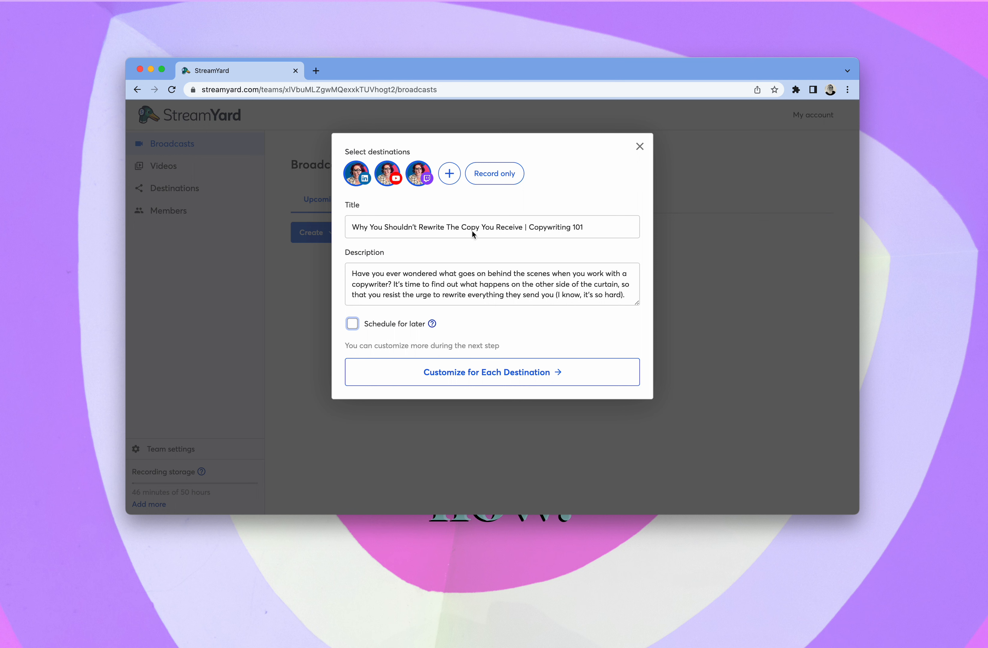
Review the LinkedIn-specific details in the per-destination customization and create the broadcast
left_click(468, 376)
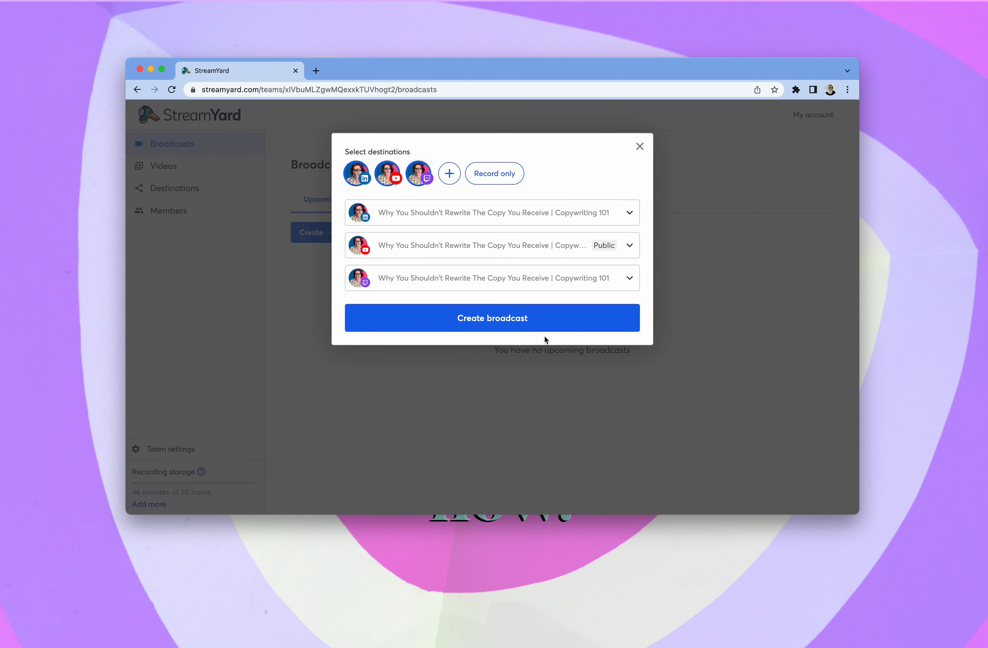
left_click(630, 213)
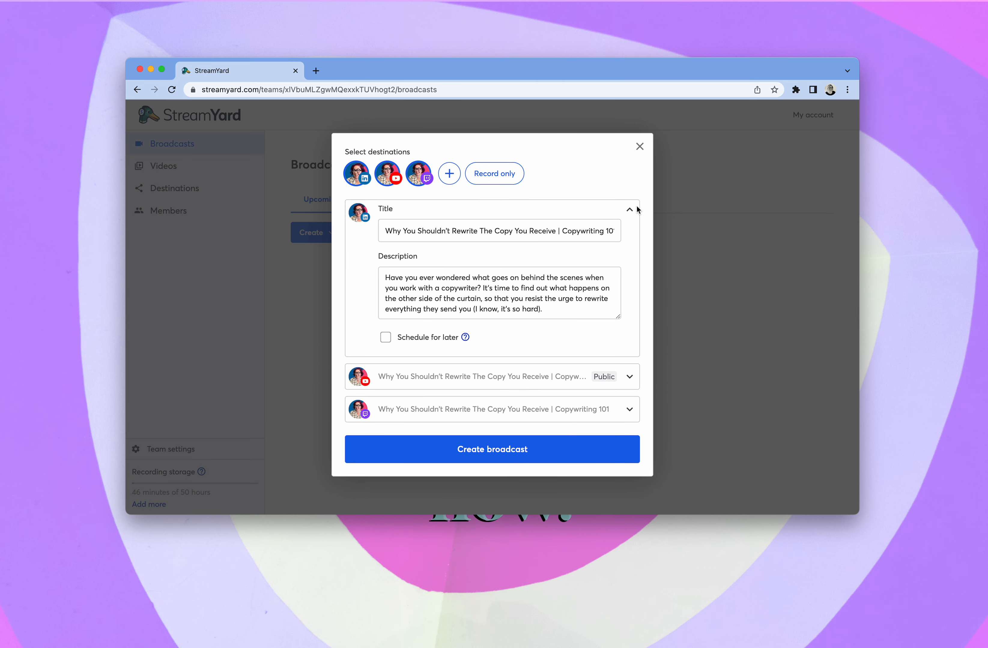
left_click(630, 213)
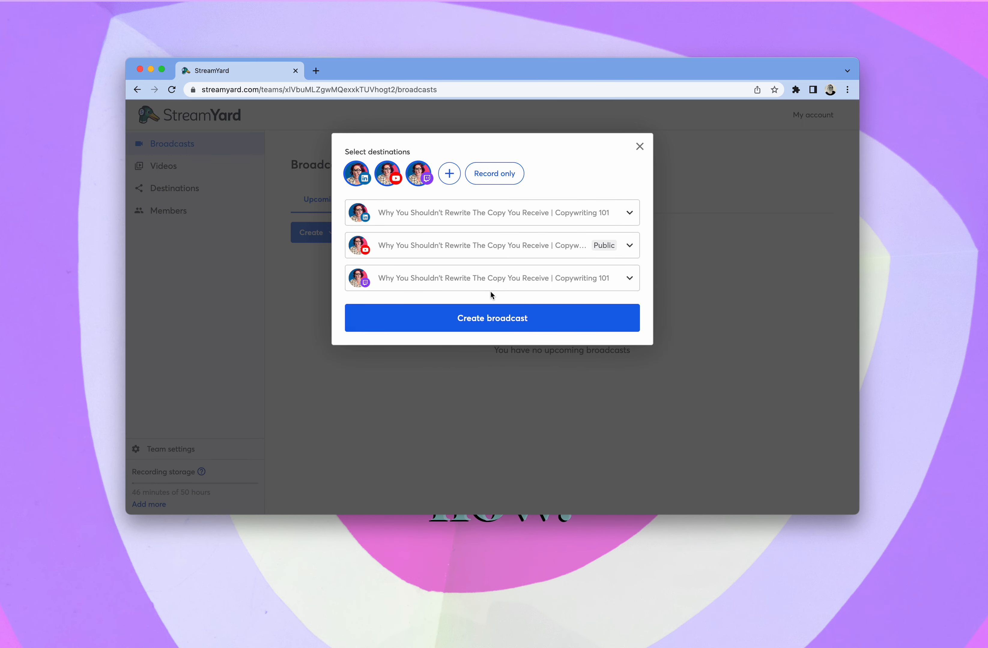
left_click(510, 322)
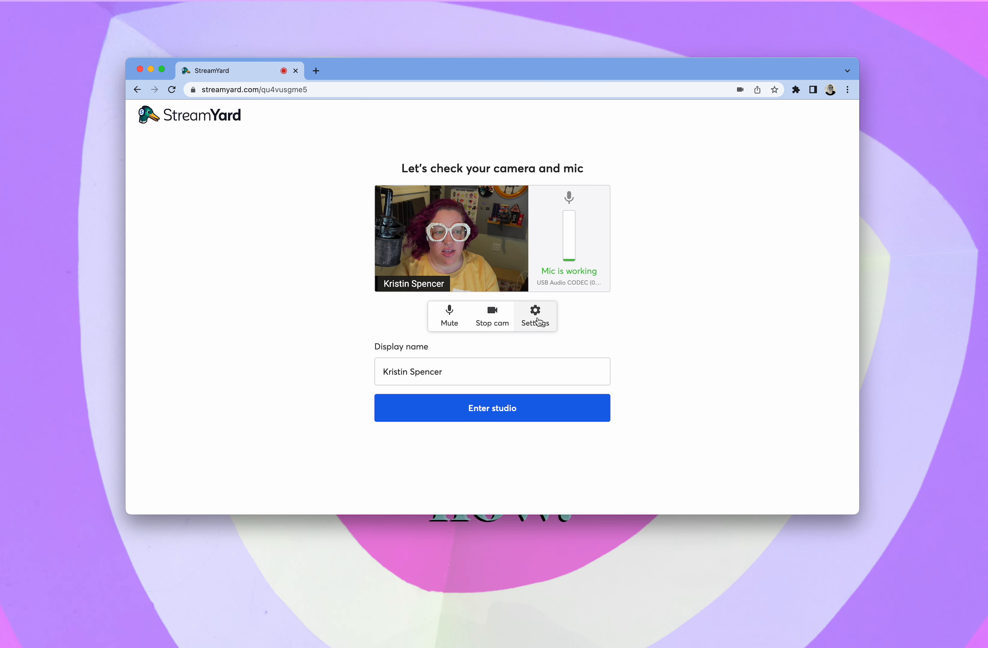
Examine the camera, virtual background and audio settings, including the camera resolution and mirroring options
left_click(534, 319)
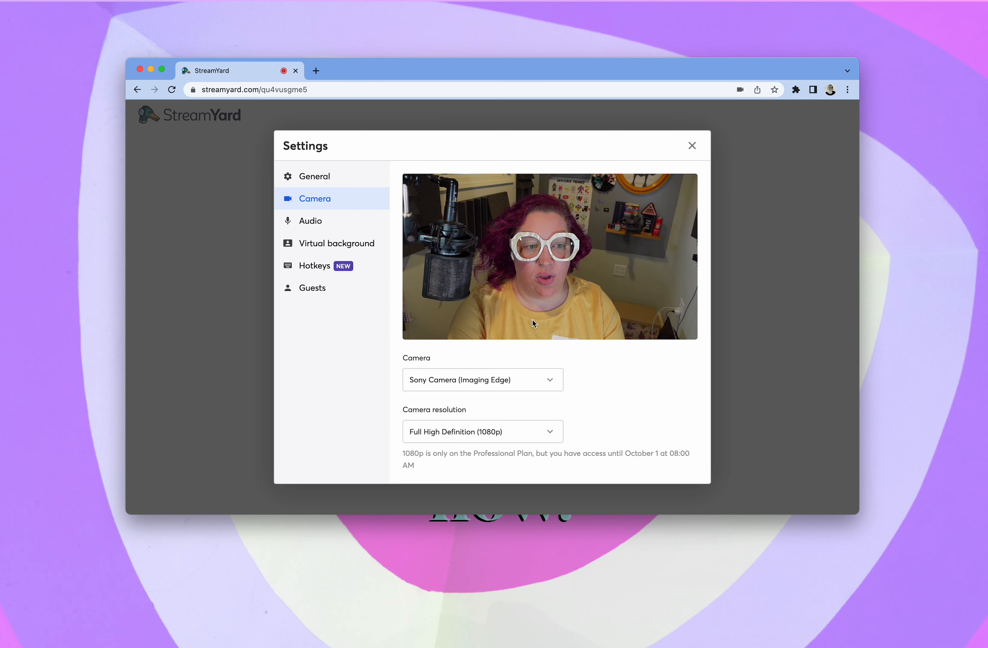
left_click(323, 247)
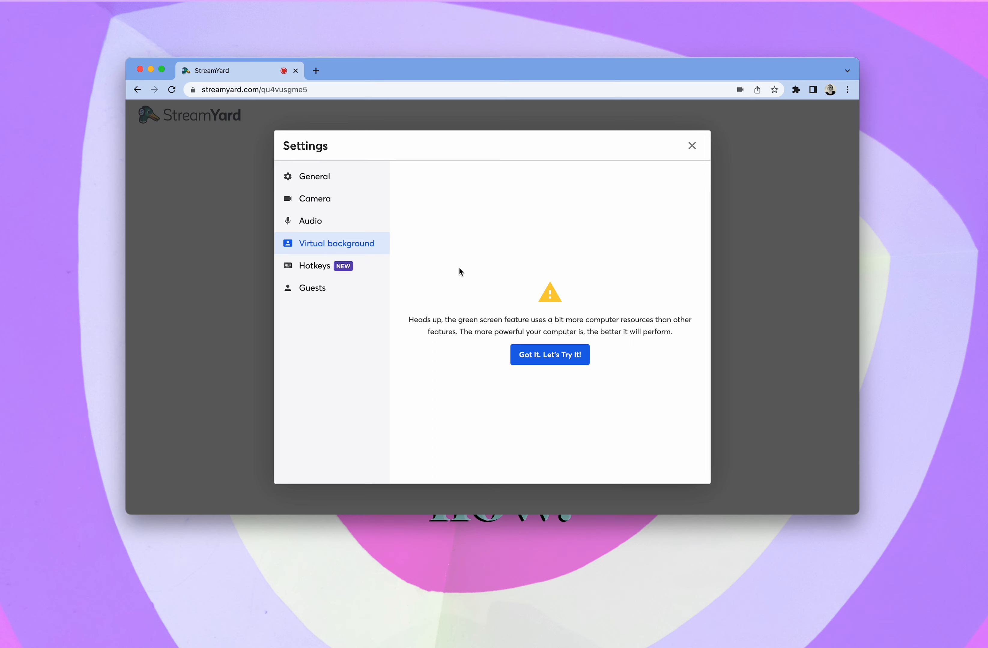
left_click(304, 222)
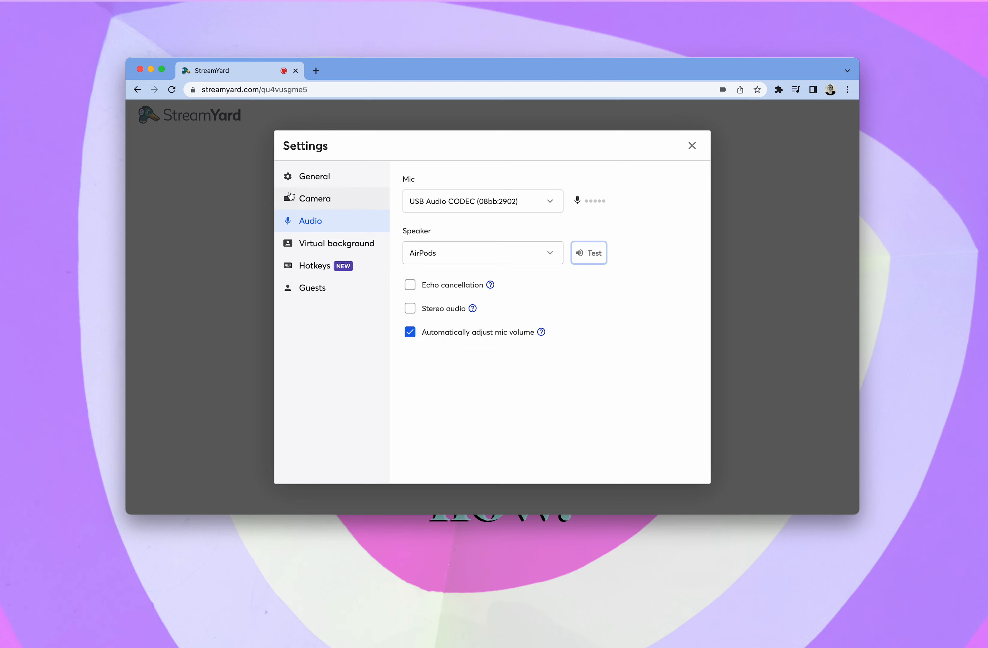
left_click(314, 202)
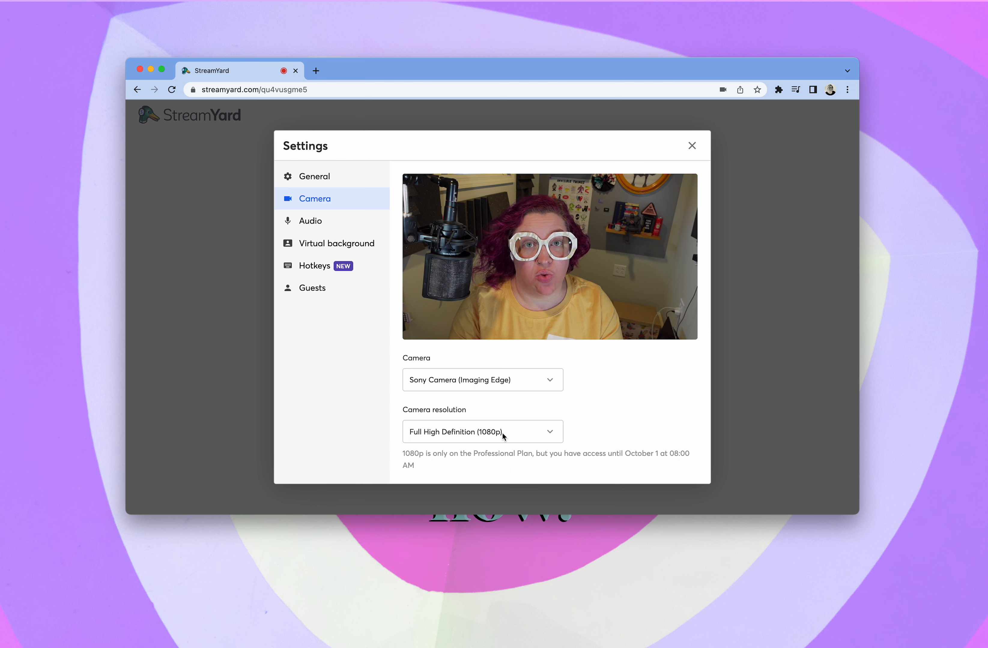
scroll(519, 411, "down", 2)
scroll(519, 411, "up", 2)
scroll(540, 390, "down", 1)
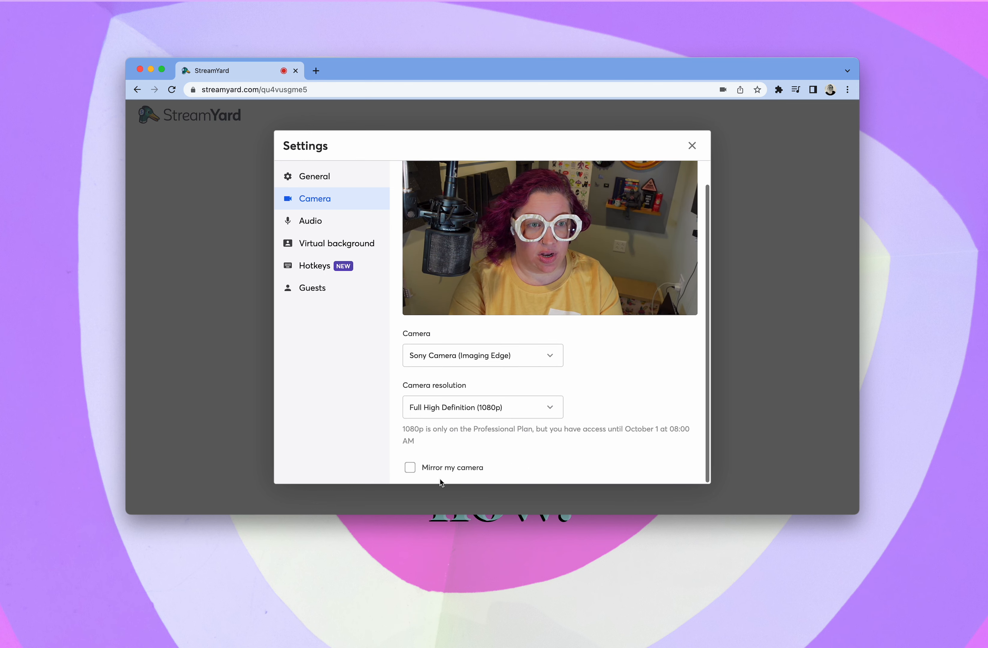
scroll(478, 328, "up", 1)
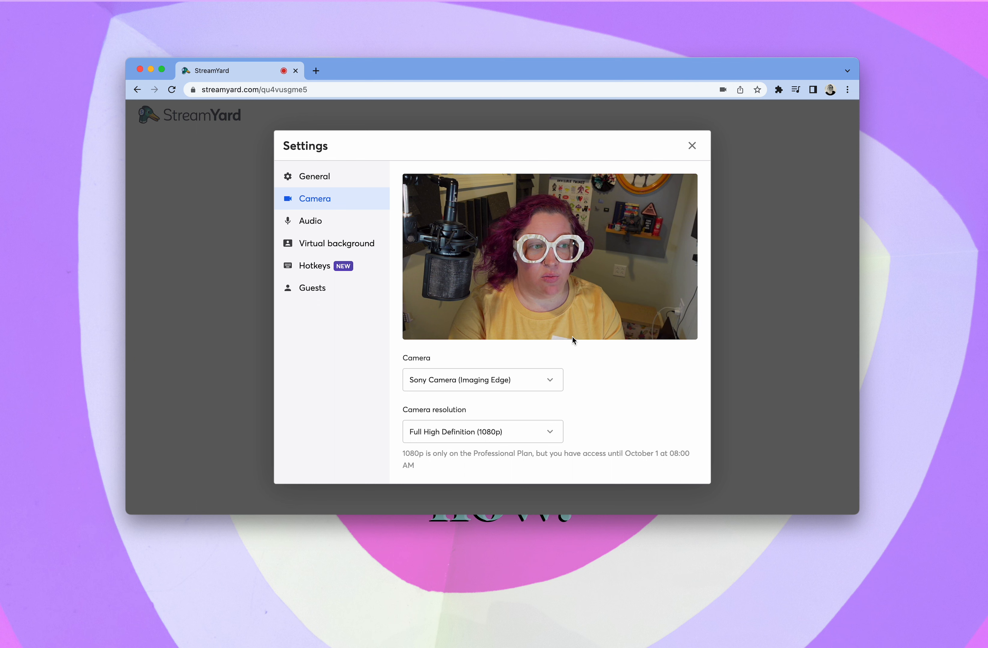
Examine the guest, hotkey and general broadcast settings, and close the settings
left_click(299, 294)
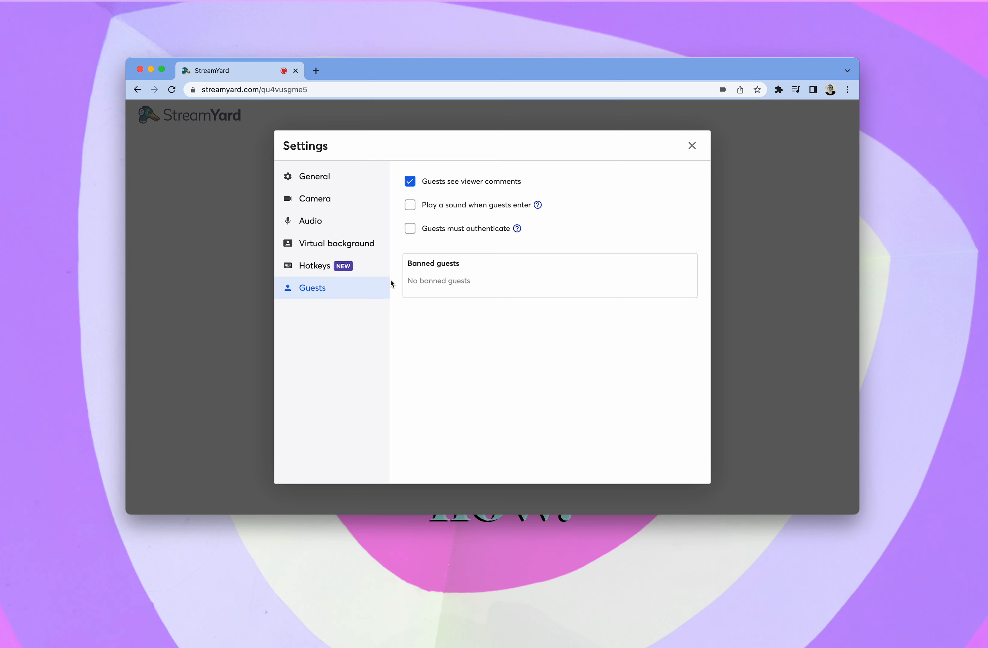
left_click(312, 272)
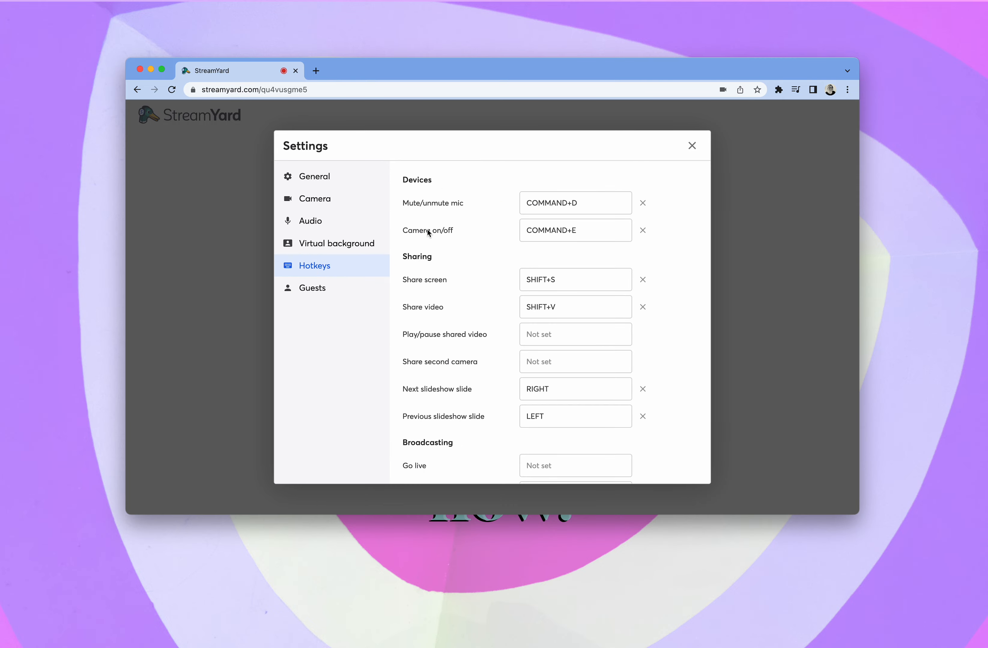
scroll(458, 375, "down", 10)
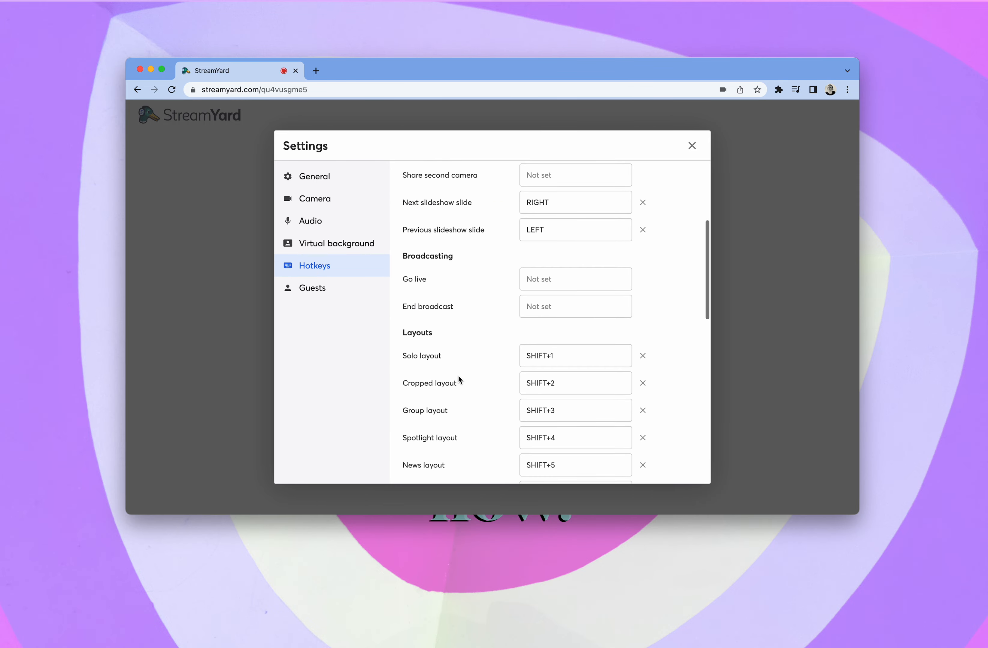
scroll(458, 376, "up", 10)
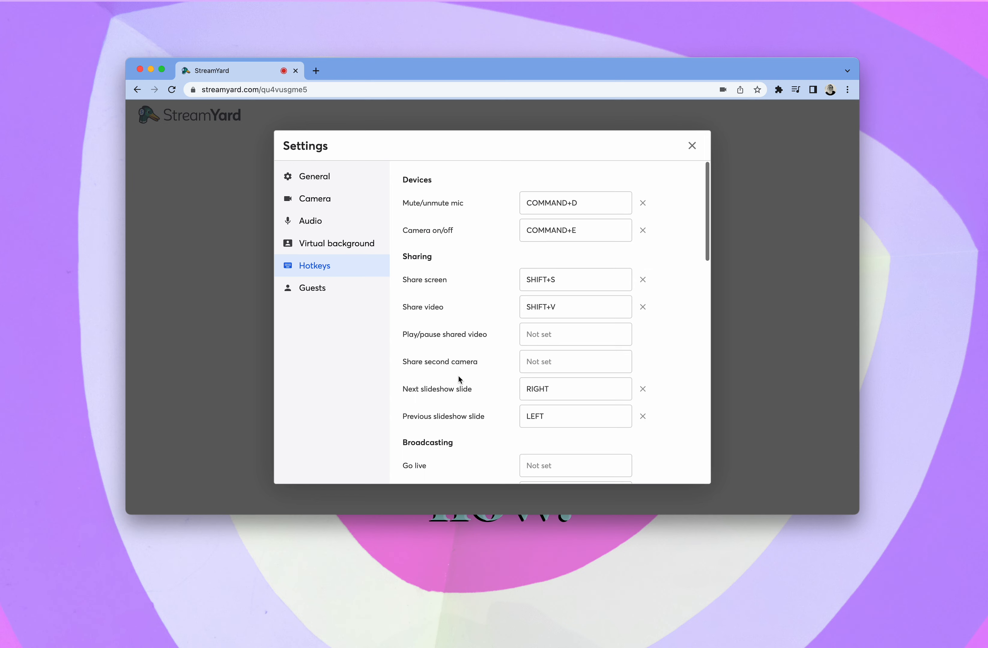
left_click(327, 184)
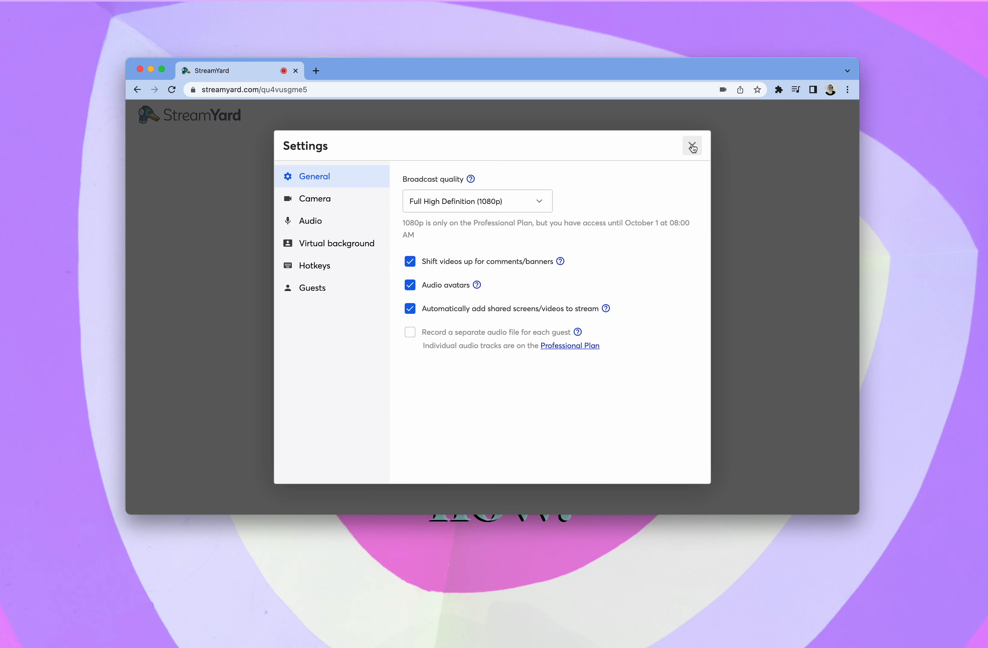
left_click(692, 147)
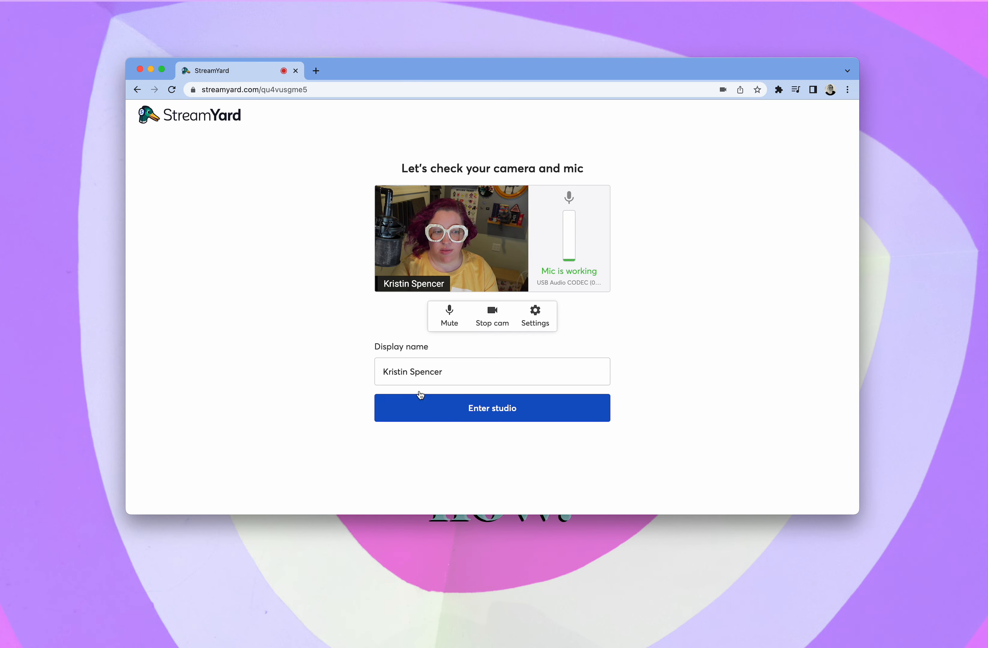
Enter the studio and add the host's camera and audio to the stream
left_click(488, 419)
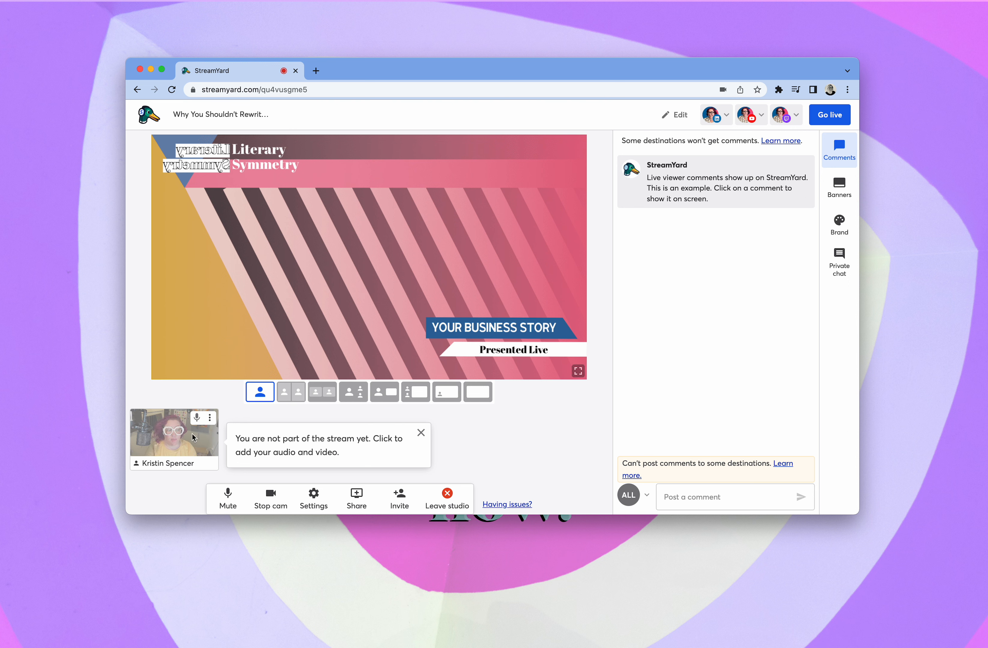
mouse_move(160, 447)
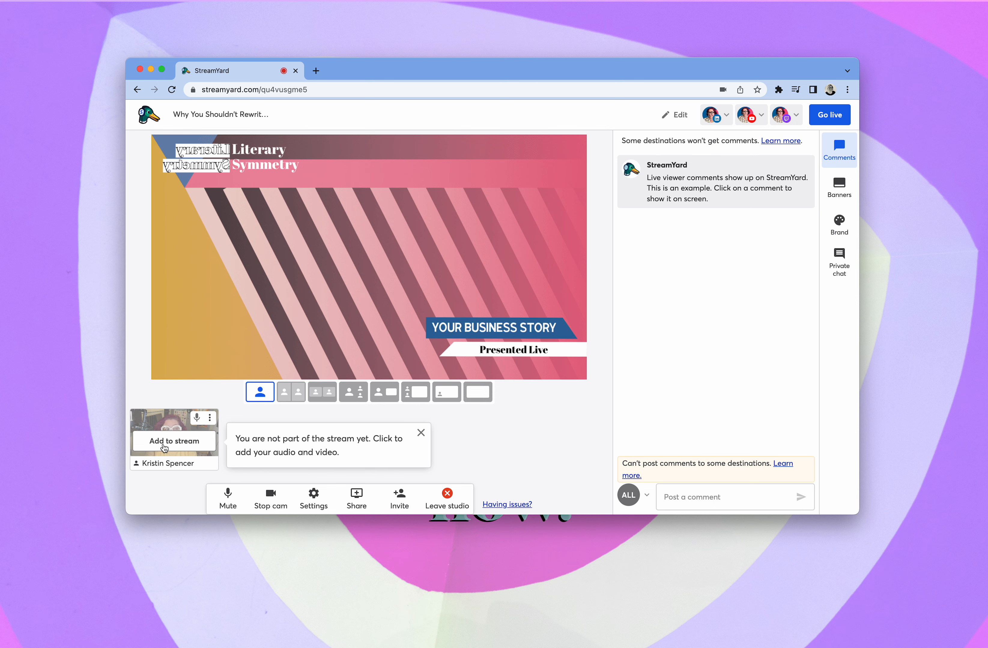
left_click(165, 448)
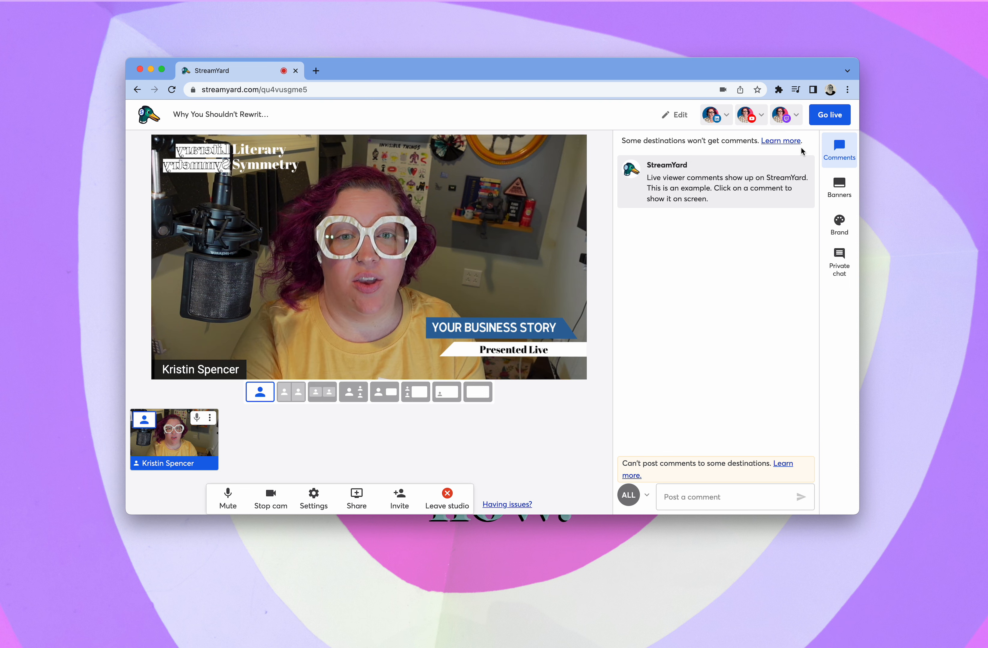
Show the example ticker banner "Work with me to create your 3 most important stories" on the stream, hide it again and return to the banner folders
left_click(840, 187)
left_click(836, 151)
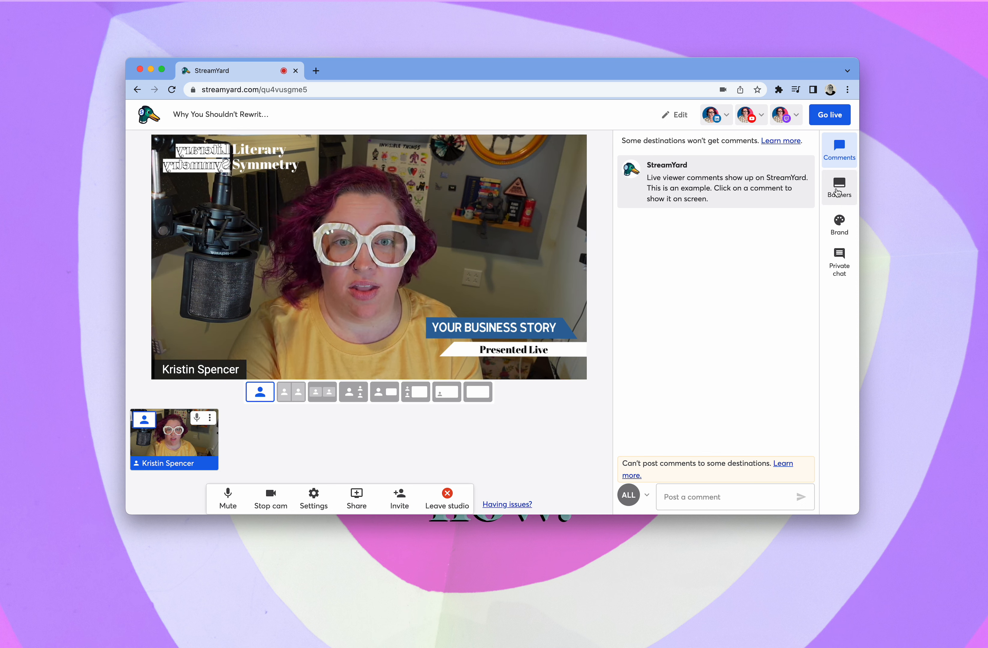
left_click(838, 192)
left_click(716, 174)
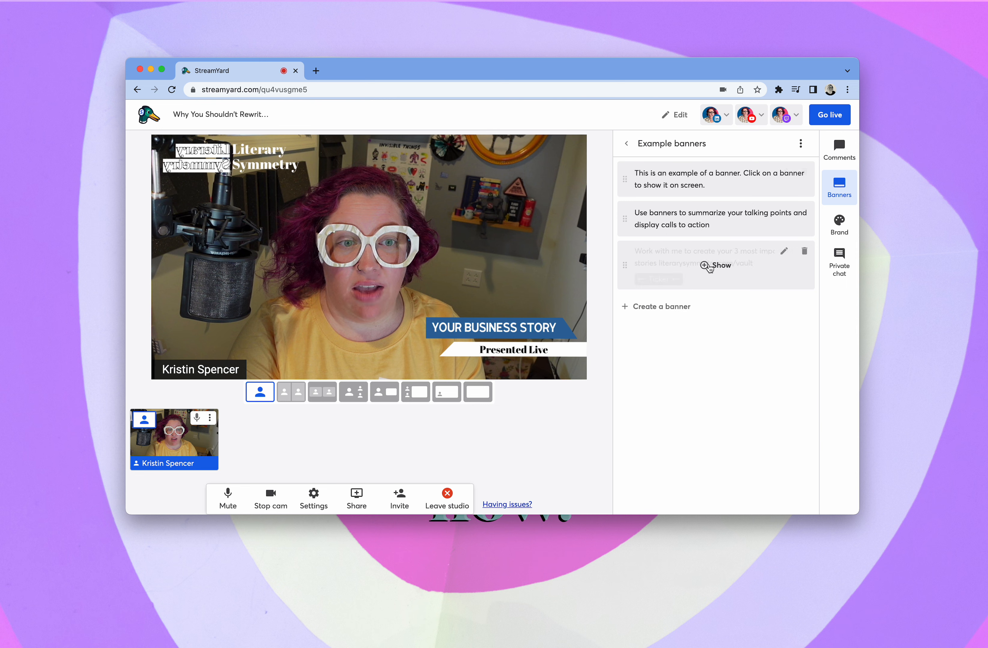
left_click(680, 279)
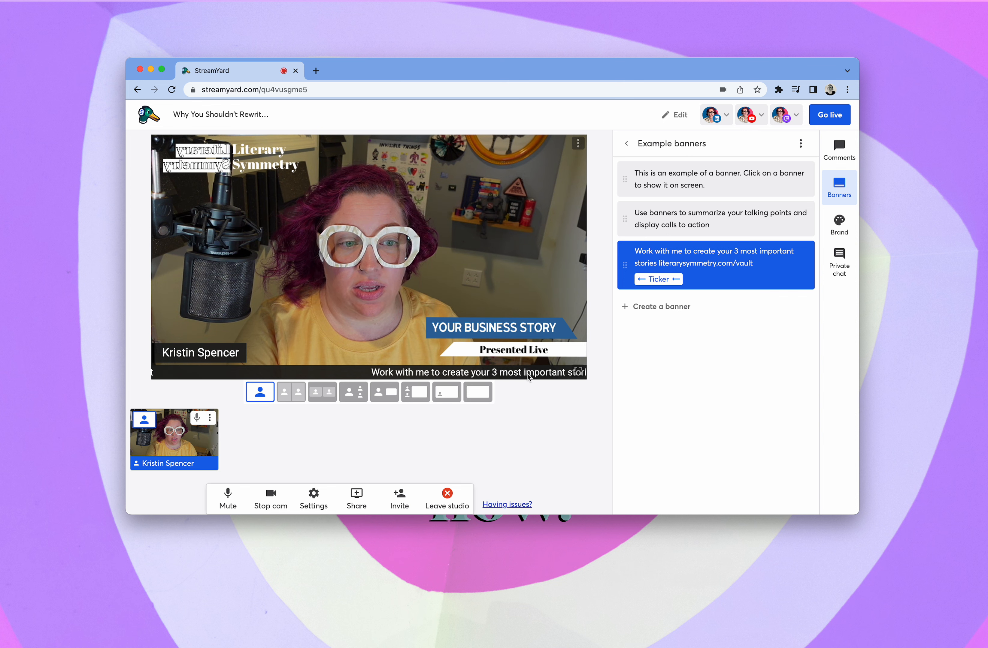
mouse_move(720, 251)
left_click(719, 255)
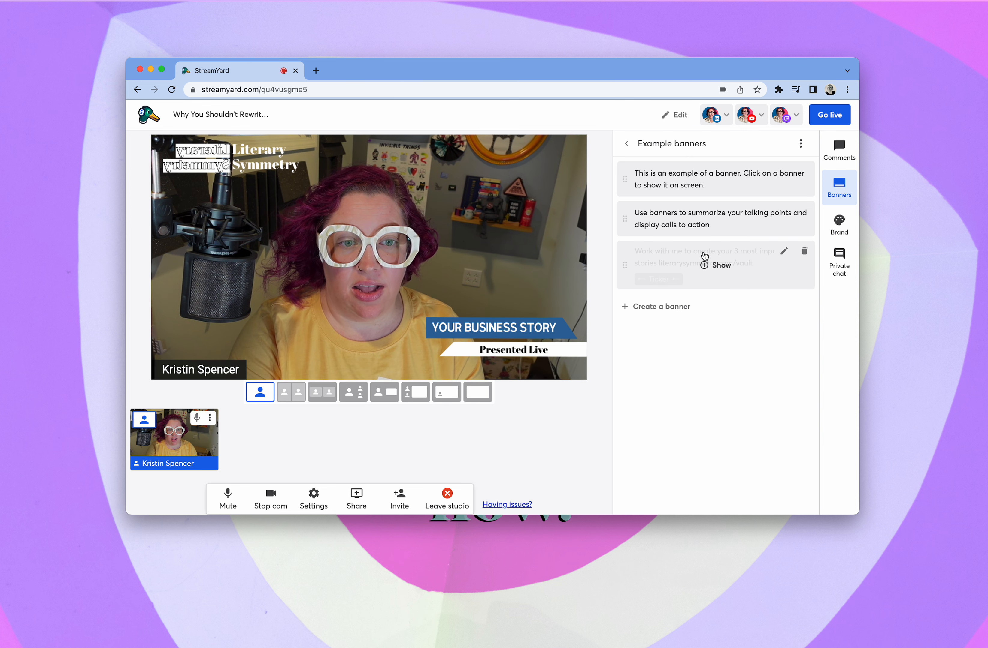
left_click(649, 146)
Review the brand theme, logo, overlay, video clip and background options, and play the 30-second Countdown video clip on the stream
left_click(837, 223)
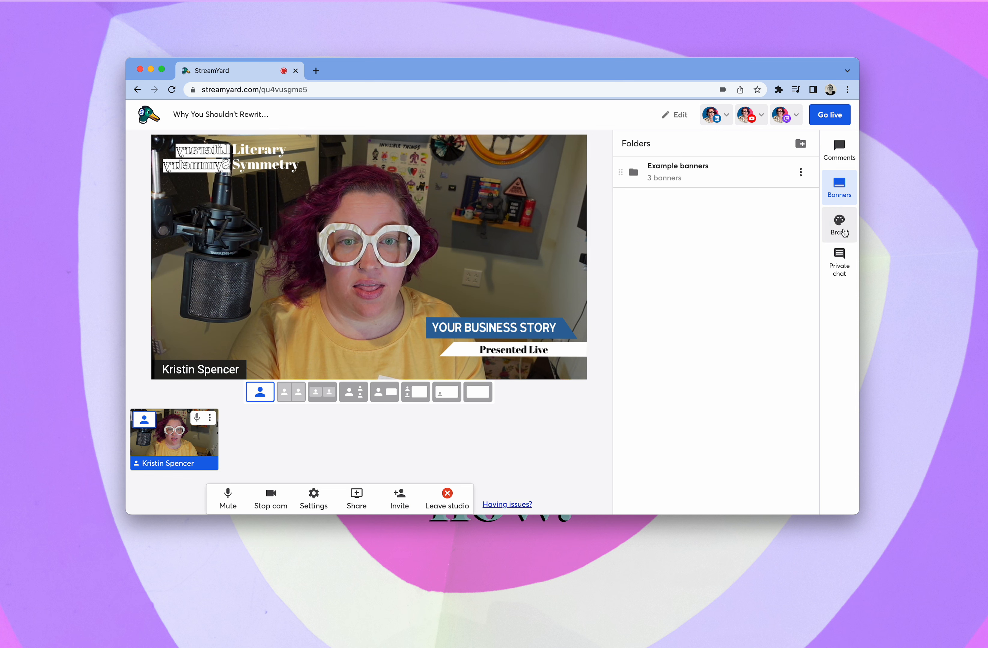
scroll(737, 411, "down", 5)
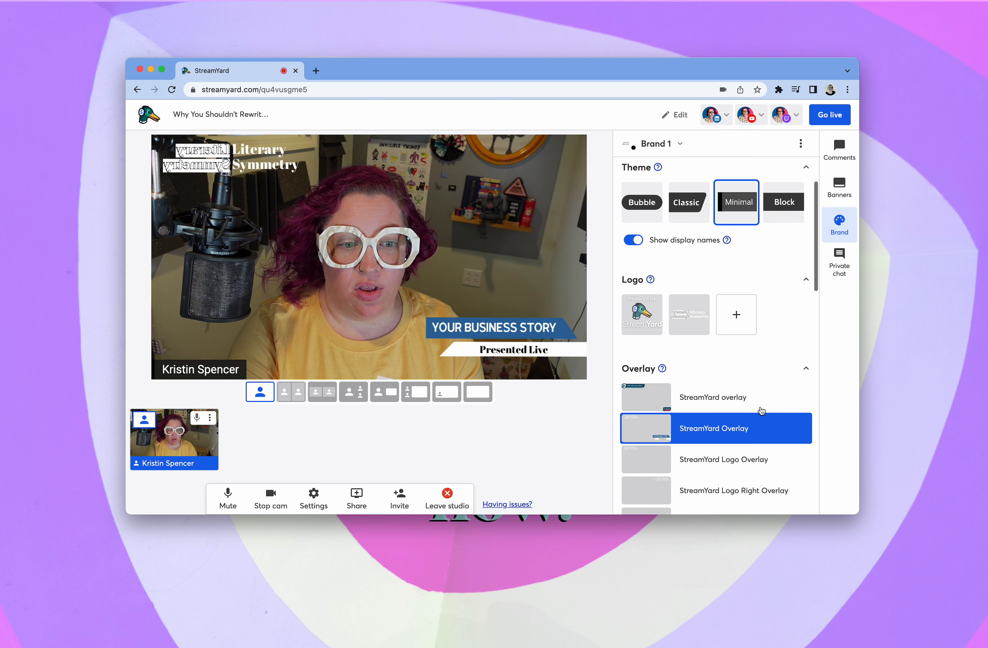
mouse_move(649, 333)
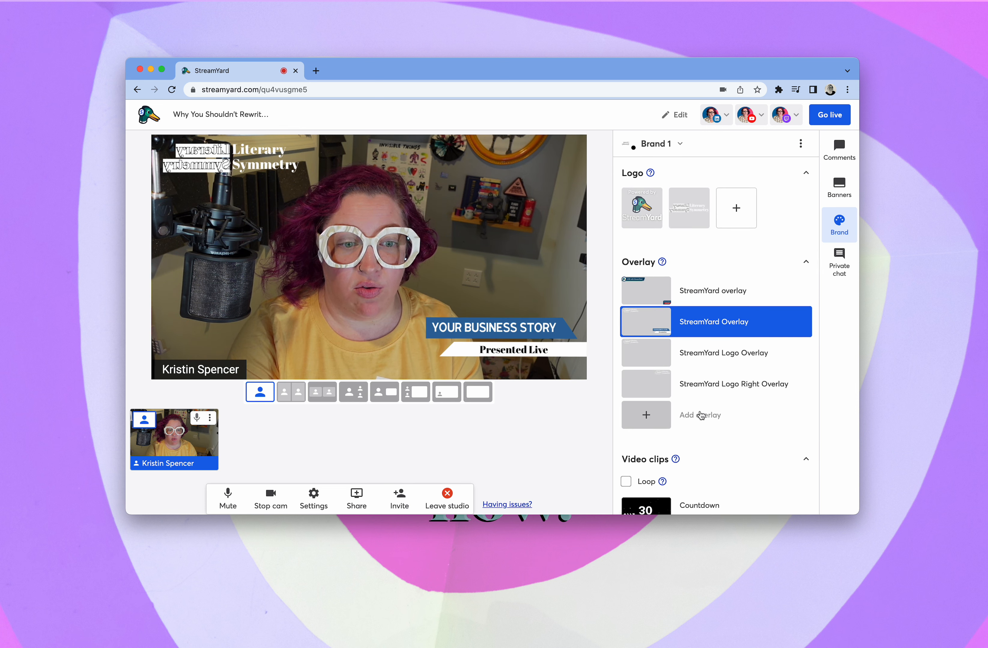
scroll(698, 407, "down", 5)
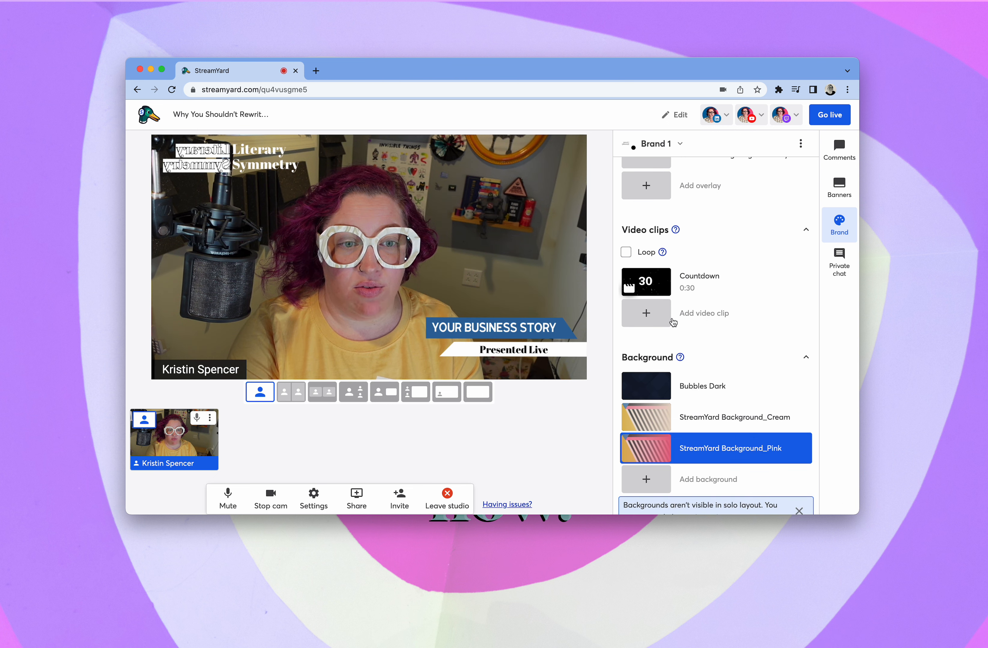
mouse_move(648, 283)
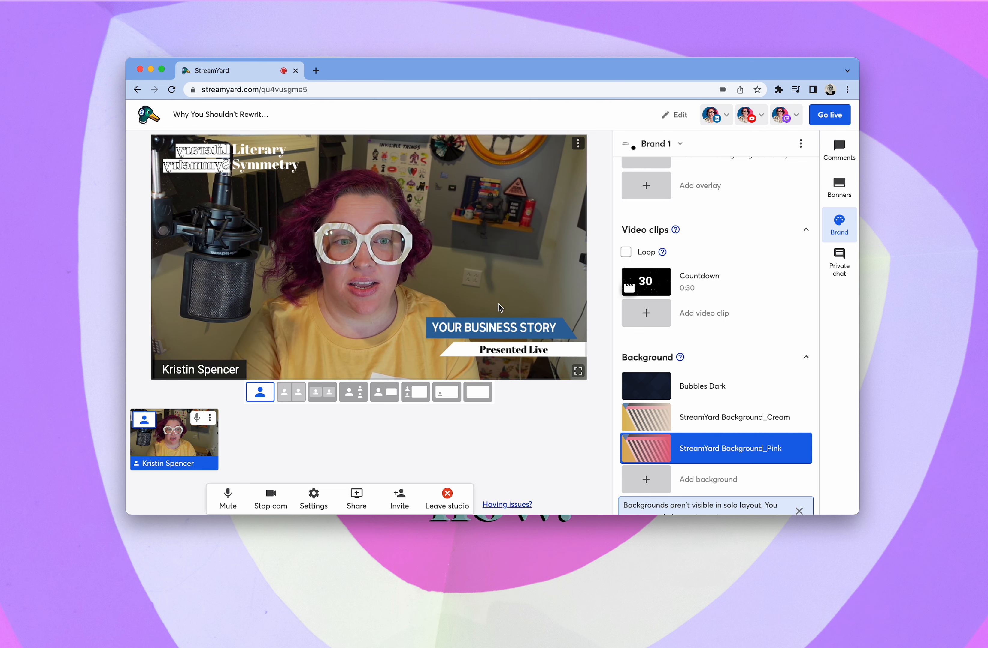
left_click(727, 282)
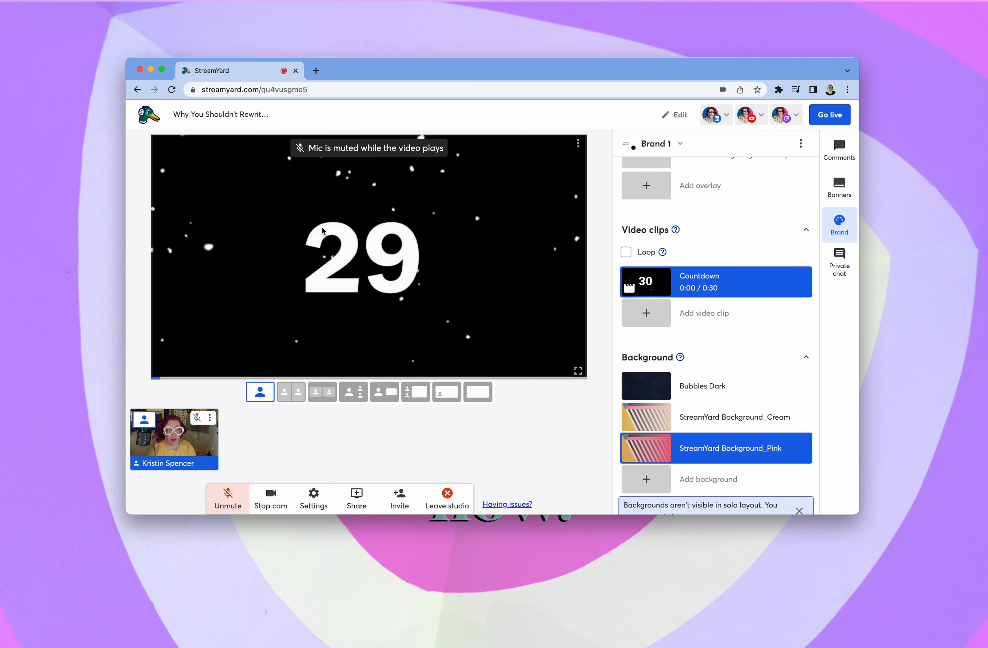